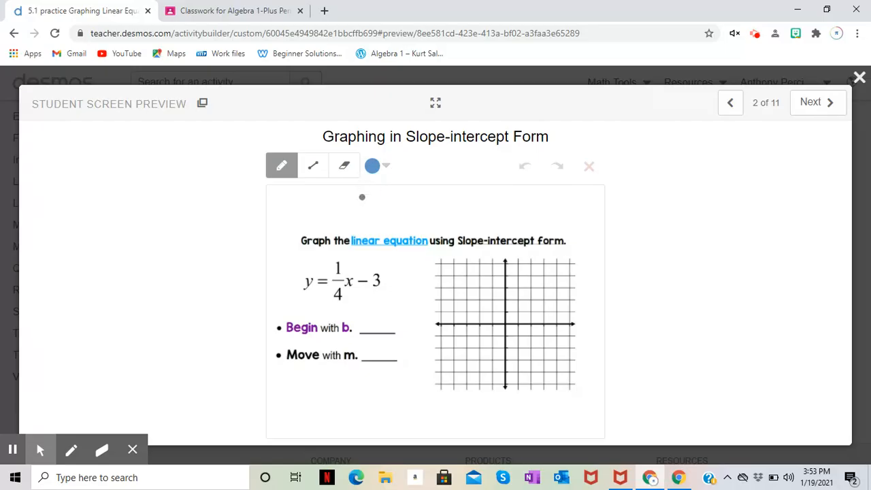
Step: Write y = mx + b in blue above the problem, and underline the m and b in purple
{"action": "left_click_drag", "start_coordinate": [379, 207], "coordinate": [433, 216]}
{"action": "left_click_drag", "start_coordinate": [429, 211], "coordinate": [453, 217]}
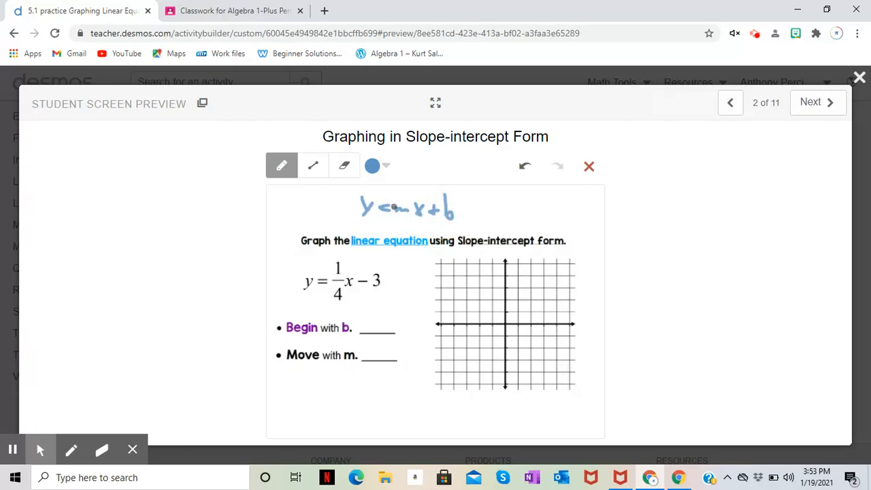
{"action": "left_click", "coordinate": [374, 166]}
{"action": "left_click", "coordinate": [375, 189]}
{"action": "left_click", "coordinate": [398, 213]}
{"action": "left_click_drag", "start_coordinate": [437, 223], "coordinate": [450, 224]}
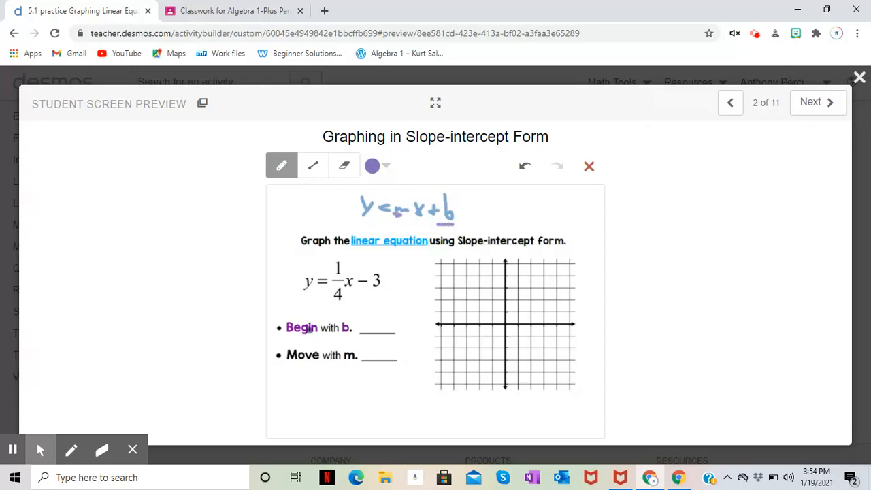
Step: Underline "Begin" and "b" in purple, fill in −3 for b, and plot the y-intercept at (0, −3)
{"action": "mouse_move", "coordinate": [289, 336]}
{"action": "left_mouse_down"}
{"action": "mouse_move", "coordinate": [346, 333]}
{"action": "mouse_move", "coordinate": [391, 307]}
{"action": "mouse_move", "coordinate": [384, 323]}
{"action": "left_mouse_up"}
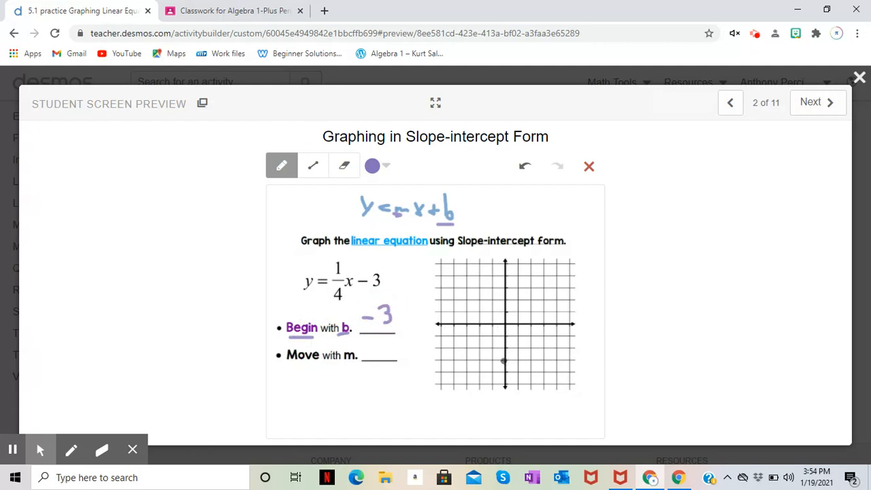
{"action": "left_click", "coordinate": [505, 360]}
Step: Fill in the "Move with m" blank in orange with 1/4, adding an up arrow and a right arrow
{"action": "left_click", "coordinate": [381, 166]}
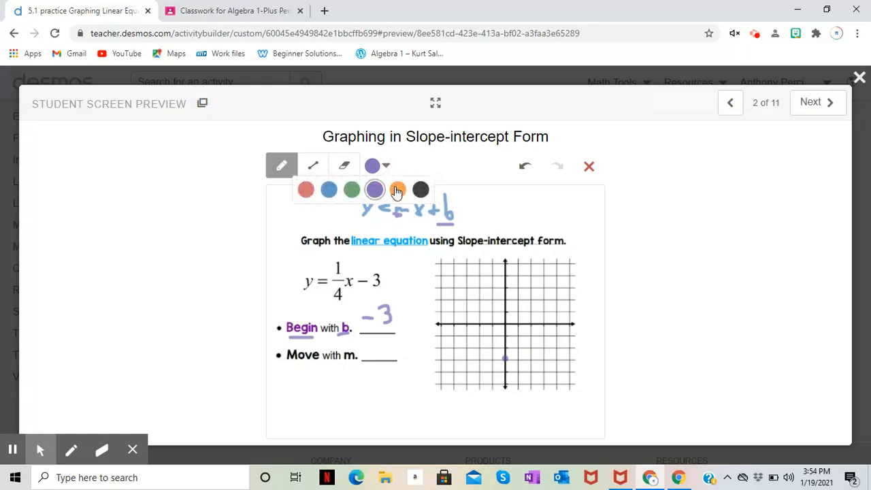
{"action": "left_click", "coordinate": [397, 191]}
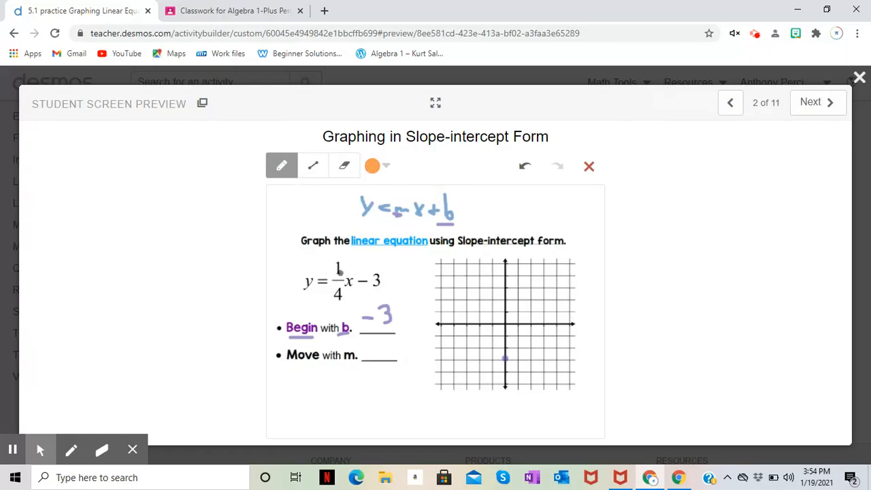
{"action": "left_click", "coordinate": [368, 337]}
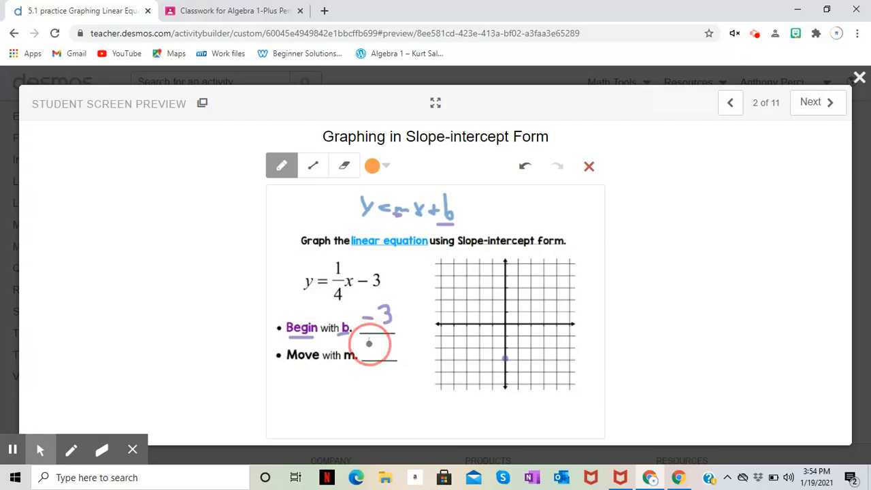
{"action": "left_click", "coordinate": [364, 347]}
{"action": "mouse_move", "coordinate": [363, 347]}
{"action": "left_mouse_down"}
{"action": "mouse_move", "coordinate": [379, 346]}
{"action": "mouse_move", "coordinate": [372, 359]}
{"action": "mouse_move", "coordinate": [387, 341]}
{"action": "mouse_move", "coordinate": [388, 358]}
{"action": "left_mouse_up"}
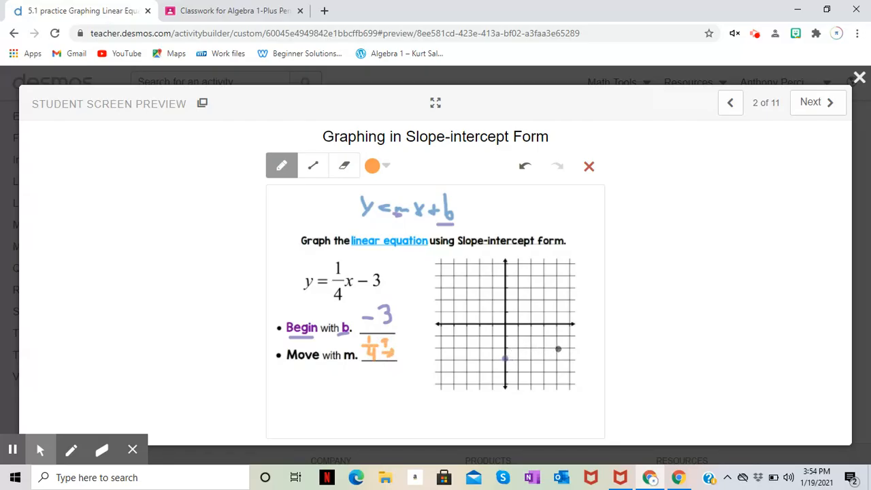
Step: Plot the second point at (4, −2) and draw an orange line through both points with arrowheads at each end
{"action": "left_click", "coordinate": [556, 348]}
{"action": "mouse_move", "coordinate": [577, 340]}
{"action": "left_mouse_down"}
{"action": "mouse_move", "coordinate": [446, 375]}
{"action": "mouse_move", "coordinate": [454, 375]}
{"action": "left_mouse_up"}
{"action": "mouse_move", "coordinate": [574, 338]}
{"action": "left_mouse_down"}
{"action": "mouse_move", "coordinate": [565, 334]}
{"action": "mouse_move", "coordinate": [578, 340]}
{"action": "mouse_move", "coordinate": [570, 346]}
{"action": "left_mouse_up"}
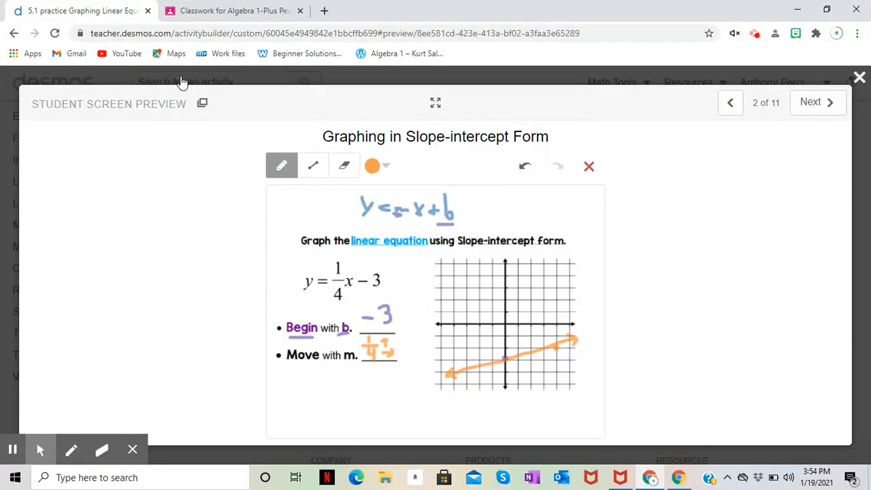
Step: Switch to the Google Classroom classwork page and open the Desmos Graphing Calculator link from its material post
{"action": "left_click", "coordinate": [218, 9]}
{"action": "left_click", "coordinate": [298, 225]}
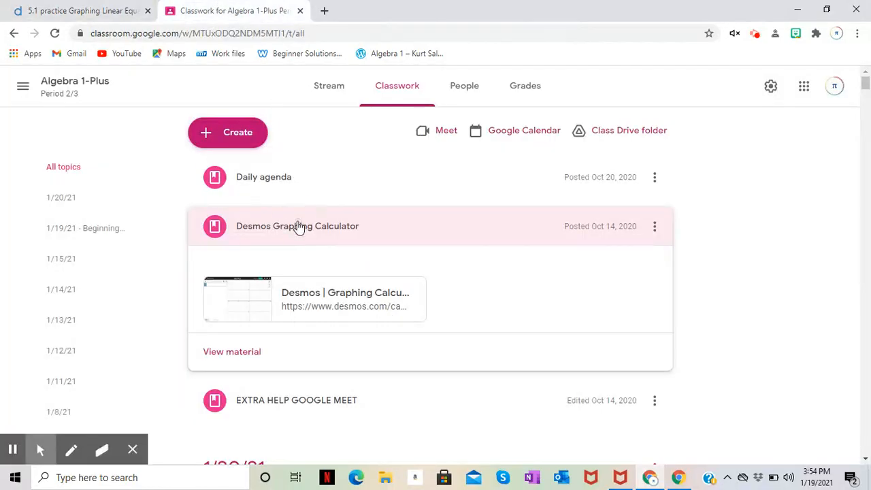
{"action": "left_click", "coordinate": [298, 225]}
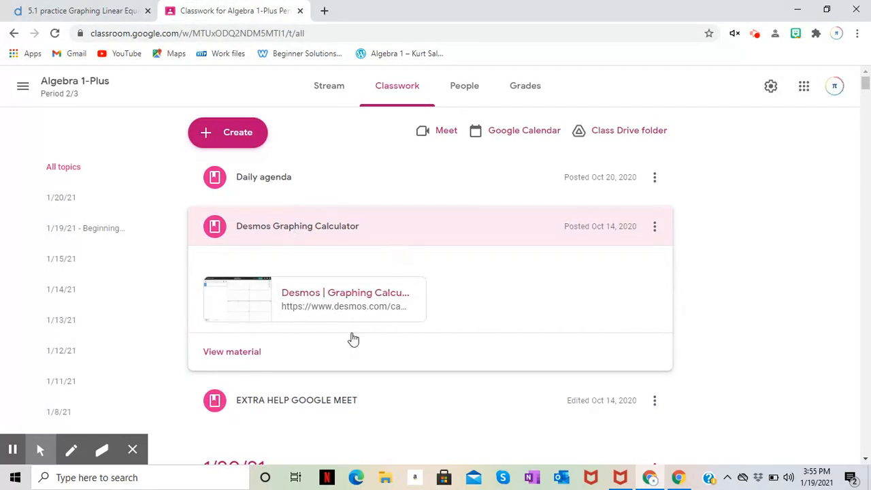
{"action": "left_click", "coordinate": [340, 313]}
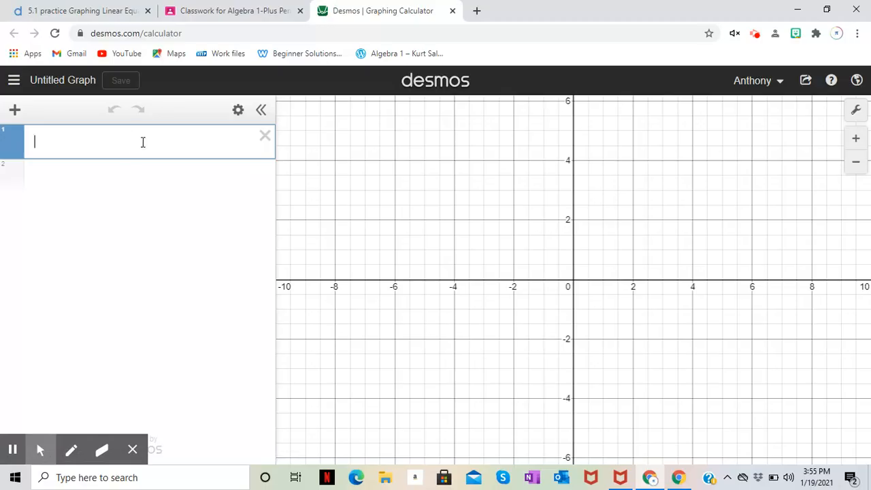
Step: Check the worksheet's equation and graph y = 1/4x − 3 in the Desmos graphing calculator
{"action": "left_click", "coordinate": [244, 14]}
{"action": "left_click", "coordinate": [75, 11]}
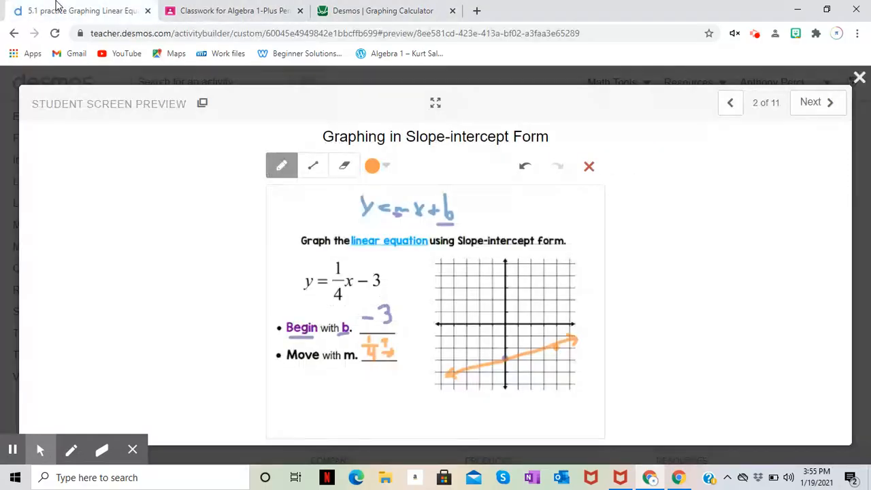
{"action": "left_click", "coordinate": [361, 8]}
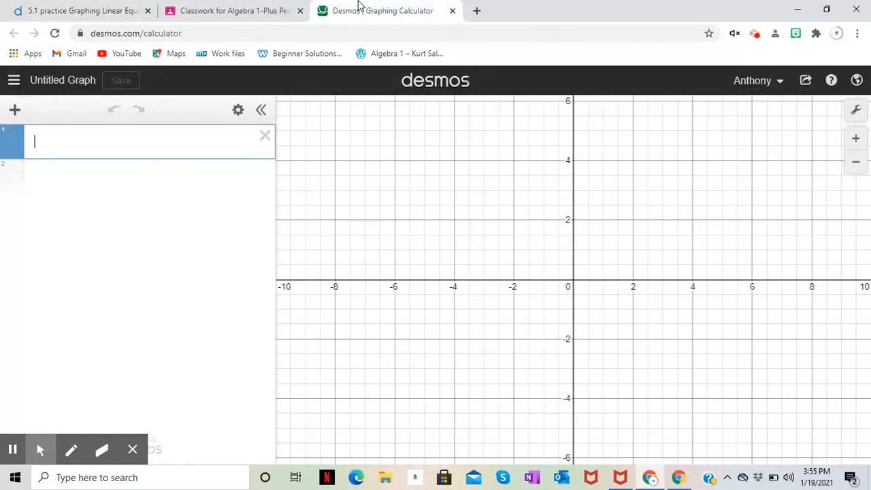
{"action": "type", "text": "y="}
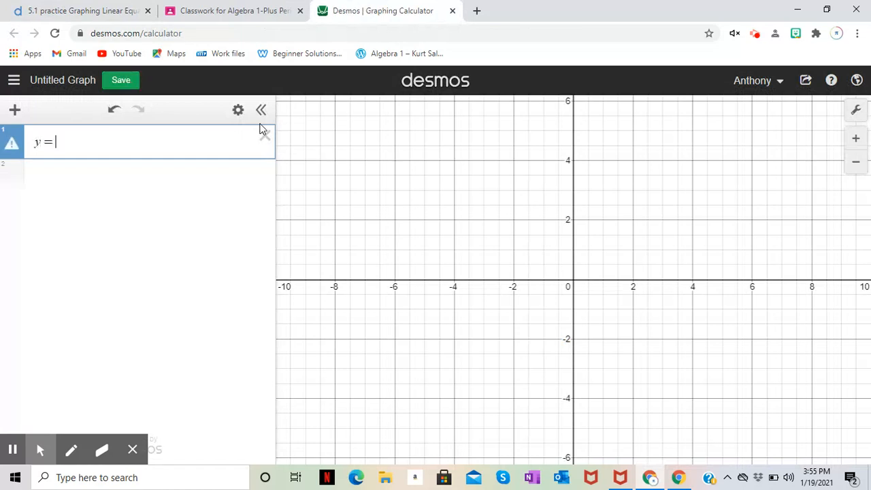
{"action": "type", "text": "1/4"}
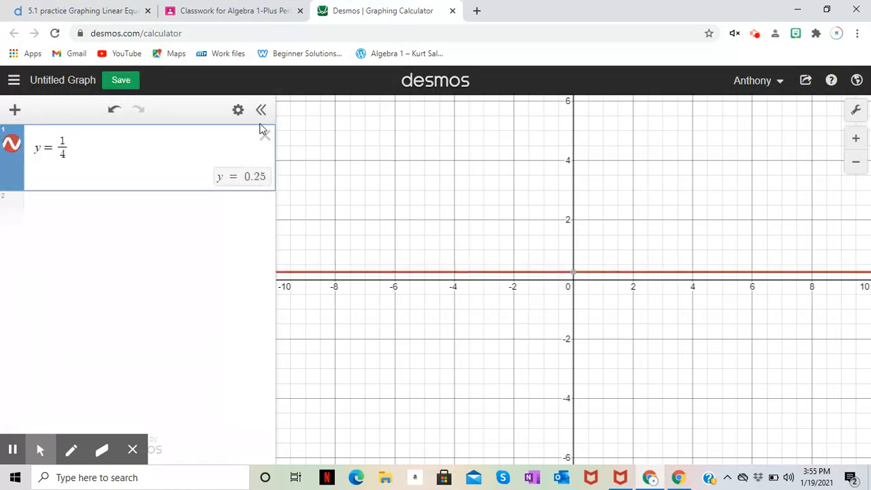
{"action": "key", "text": "BackSpace"}
{"action": "key", "text": "BackSpace"}
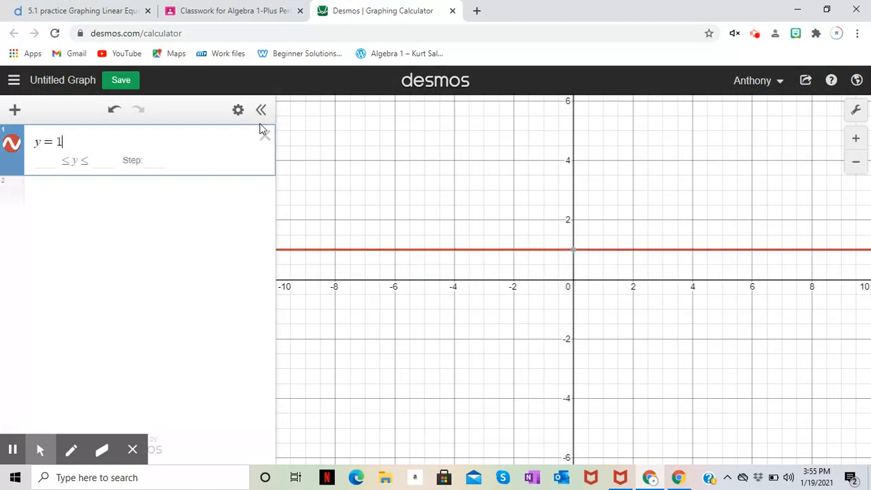
{"action": "type", "text": "/4"}
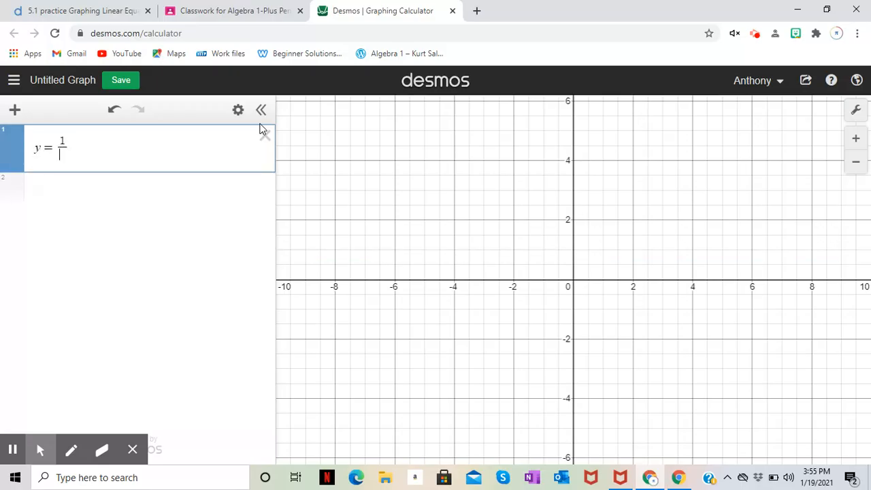
{"action": "key", "text": "Right"}
{"action": "type", "text": "x-1"}
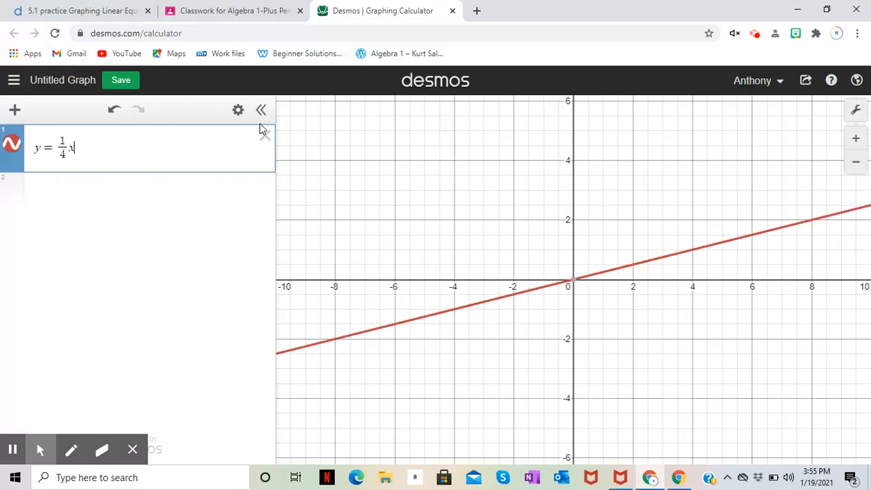
{"action": "left_click", "coordinate": [121, 12]}
{"action": "left_click", "coordinate": [381, 10]}
{"action": "key", "text": "BackSpace"}
{"action": "type", "text": "3"}
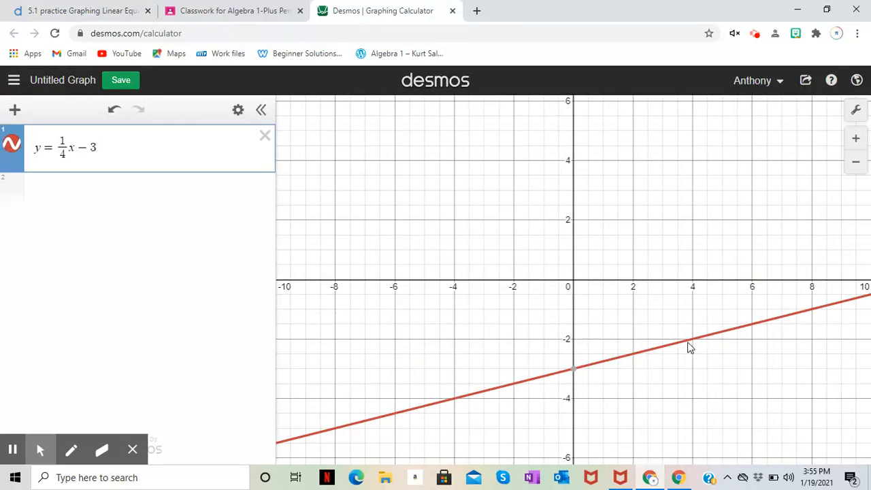
Step: Show the coordinates of the graphed line's y-intercept and compare them with the worksheet's plotted point
{"action": "left_click", "coordinate": [857, 139]}
{"action": "left_click", "coordinate": [857, 164]}
{"action": "left_click_drag", "start_coordinate": [686, 262], "coordinate": [664, 218]}
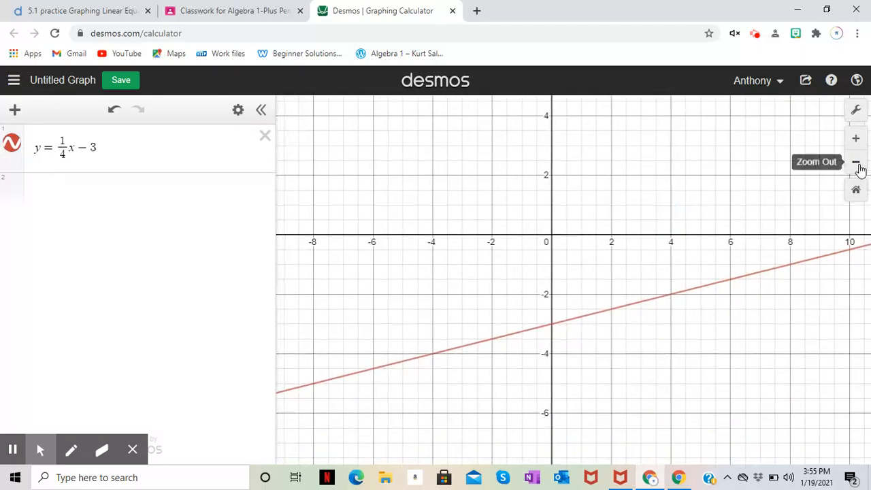
{"action": "left_click", "coordinate": [857, 140]}
{"action": "left_click_drag", "start_coordinate": [685, 272], "coordinate": [691, 214]}
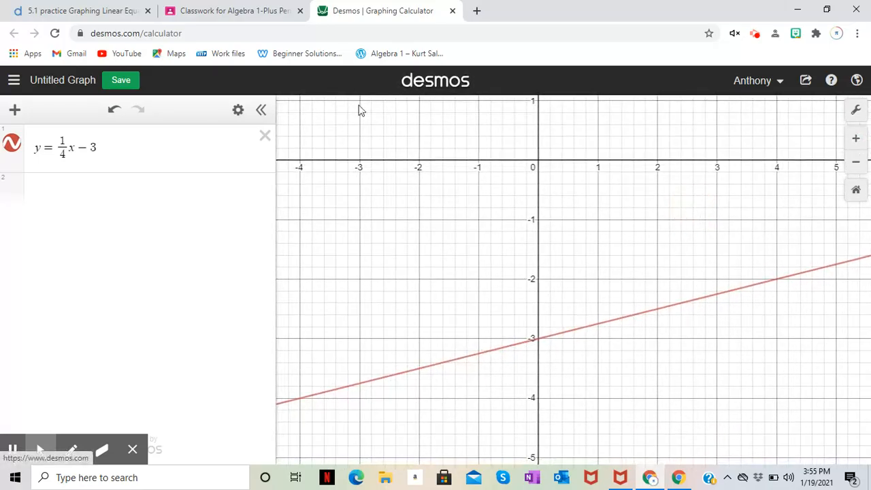
{"action": "left_click", "coordinate": [213, 7]}
{"action": "left_click", "coordinate": [121, 8]}
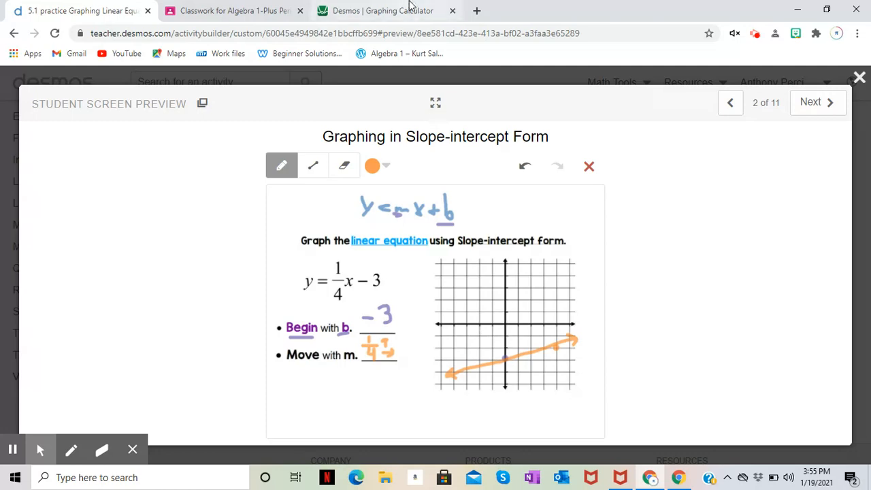
{"action": "left_click", "coordinate": [381, 10]}
{"action": "left_click", "coordinate": [538, 340]}
{"action": "left_click", "coordinate": [538, 339]}
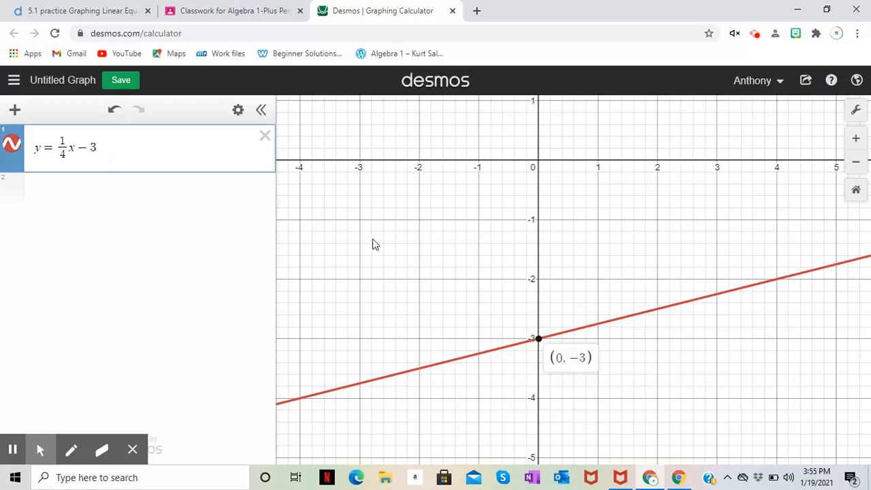
Step: Trace the graphed line from its y-intercept to (4, −2) to check the worksheet's second point
{"action": "left_click", "coordinate": [211, 9]}
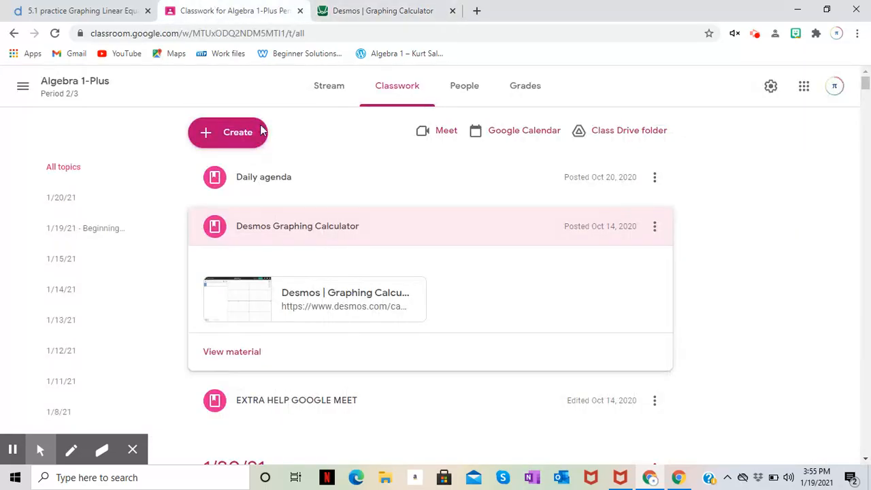
{"action": "left_click", "coordinate": [68, 8]}
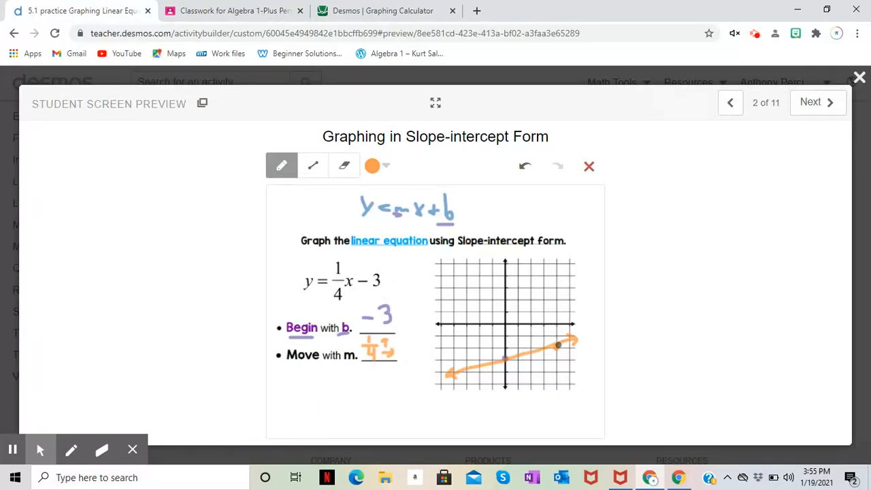
{"action": "left_click", "coordinate": [377, 9]}
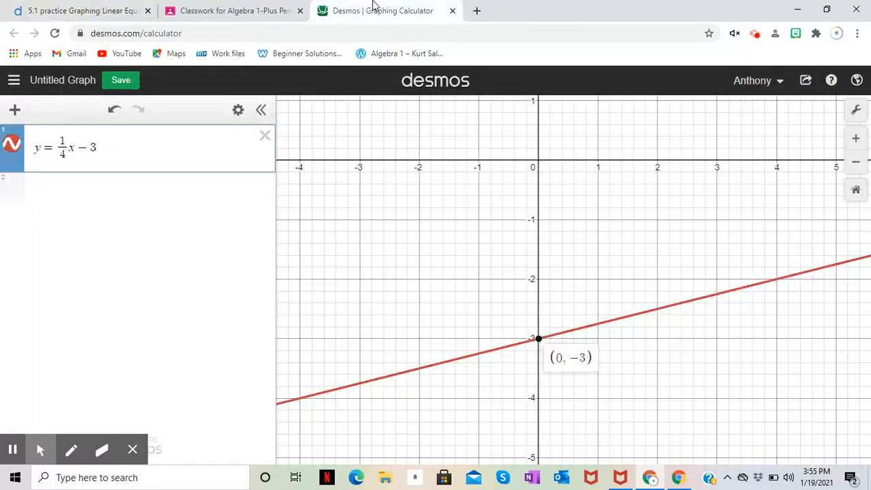
{"action": "left_click_drag", "start_coordinate": [540, 339], "coordinate": [778, 283]}
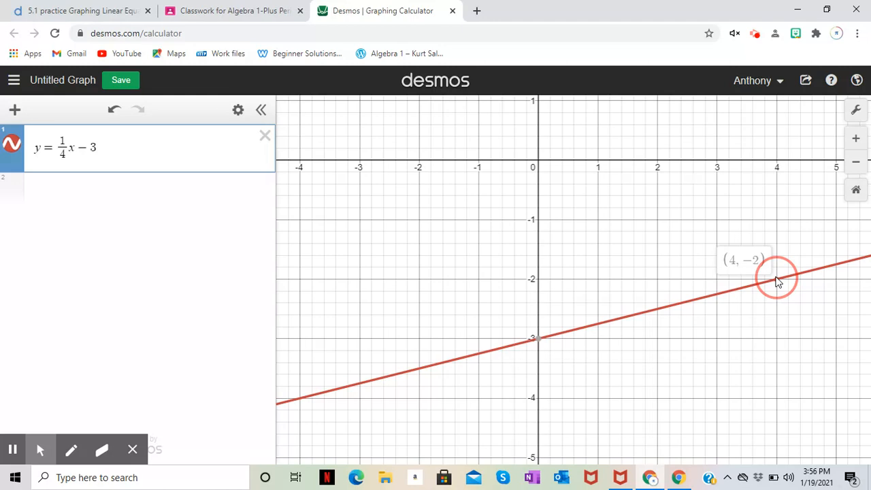
{"action": "left_click_drag", "start_coordinate": [778, 280], "coordinate": [778, 280]}
{"action": "left_click", "coordinate": [778, 281]}
{"action": "left_click", "coordinate": [538, 340]}
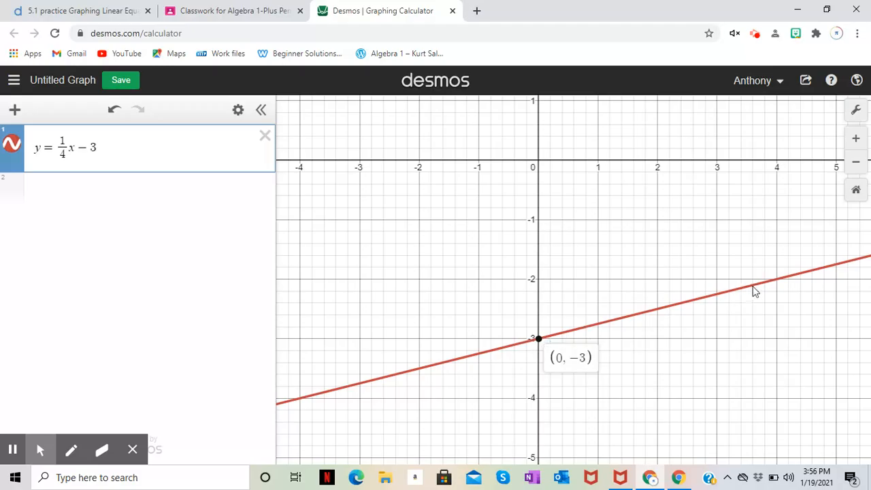
{"action": "left_click", "coordinate": [779, 284]}
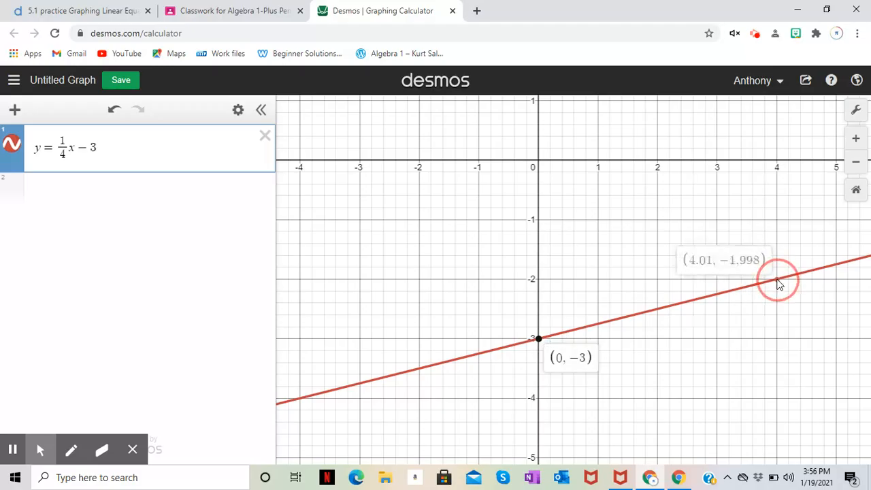
{"action": "left_click_drag", "start_coordinate": [777, 280], "coordinate": [778, 286]}
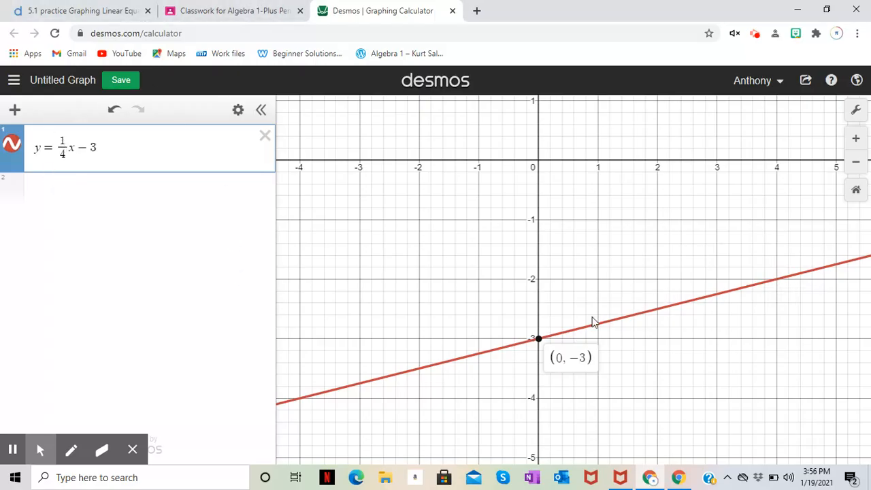
Step: Go to screen 3 of the Desmos activity and fill in b as 4 and m as −5/3 in blue
{"action": "left_click", "coordinate": [46, 5]}
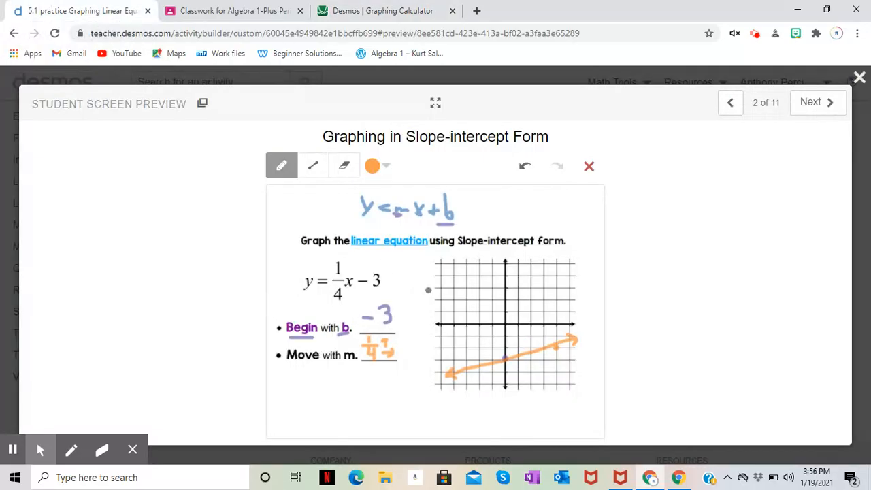
{"action": "left_click", "coordinate": [823, 110]}
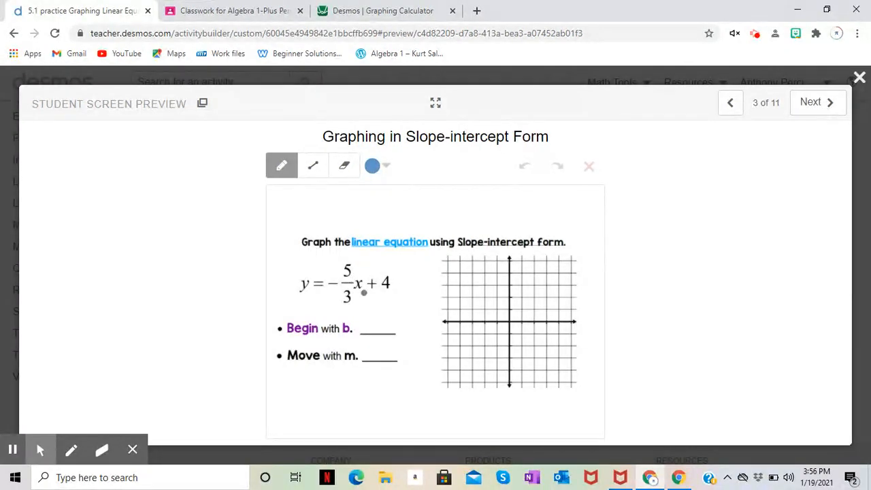
{"action": "mouse_move", "coordinate": [374, 303]}
{"action": "left_mouse_down"}
{"action": "mouse_move", "coordinate": [387, 313]}
{"action": "mouse_move", "coordinate": [388, 306]}
{"action": "mouse_move", "coordinate": [389, 328]}
{"action": "mouse_move", "coordinate": [374, 344]}
{"action": "mouse_move", "coordinate": [383, 356]}
{"action": "mouse_move", "coordinate": [372, 370]}
{"action": "left_mouse_up"}
{"action": "left_click", "coordinate": [364, 347]}
{"action": "left_click", "coordinate": [383, 353]}
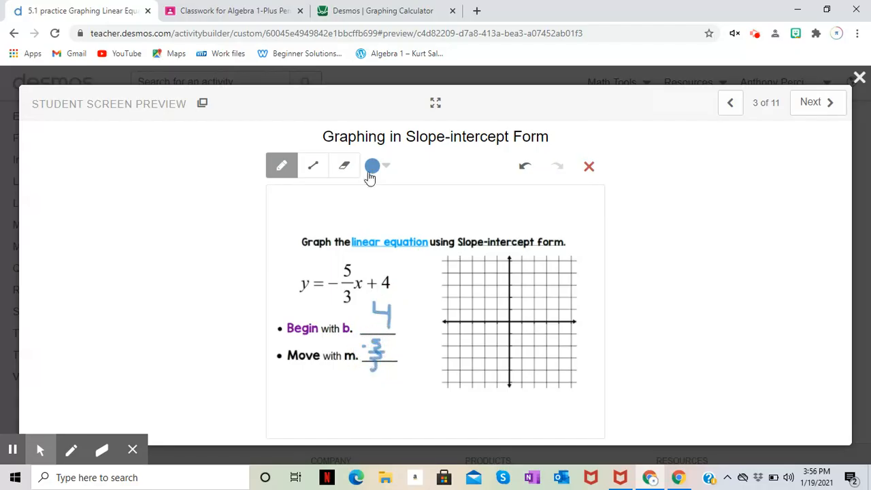
Step: Add orange down and right arrows beside the slope, and plot orange points at (0, 4) and (3, −1)
{"action": "left_click", "coordinate": [376, 166]}
{"action": "left_click", "coordinate": [398, 189]}
{"action": "mouse_move", "coordinate": [401, 340]}
{"action": "left_mouse_down"}
{"action": "mouse_move", "coordinate": [390, 364]}
{"action": "mouse_move", "coordinate": [401, 366]}
{"action": "left_mouse_up"}
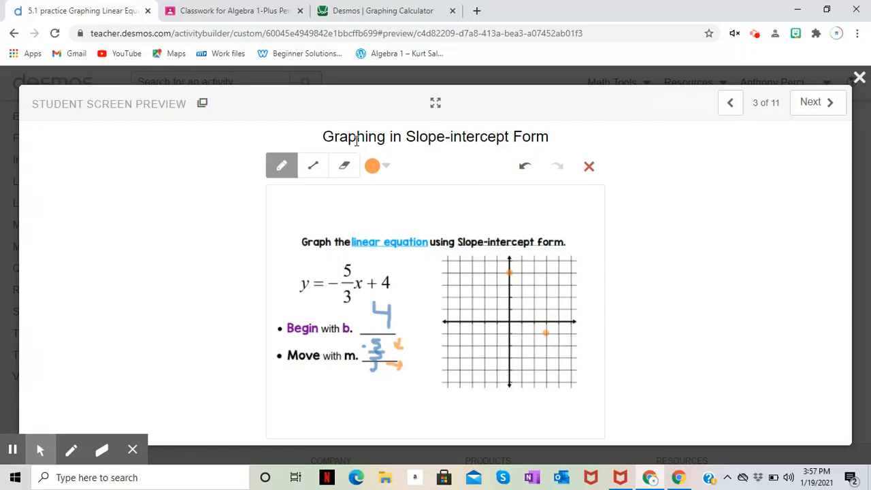
Step: Draw a purple line through the two orange points on the worksheet grid and add an arrowhead at each end
{"action": "left_click", "coordinate": [372, 165]}
{"action": "left_click", "coordinate": [374, 190]}
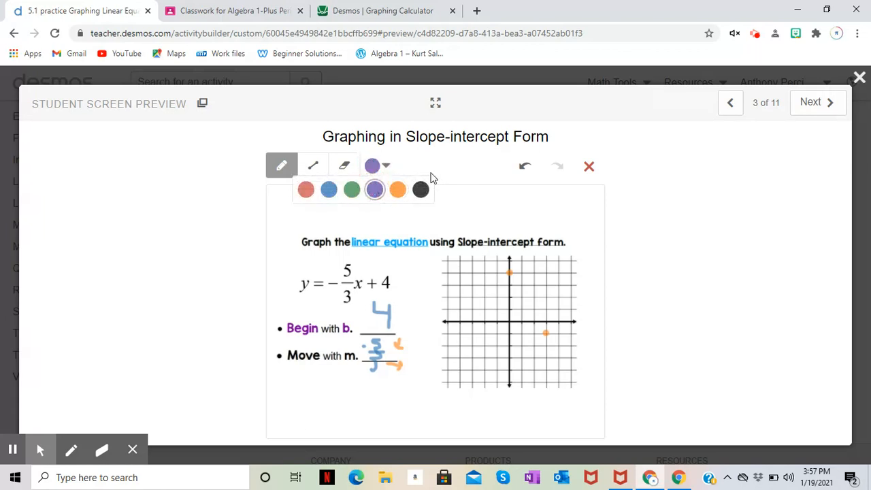
{"action": "left_click", "coordinate": [314, 167]}
{"action": "left_click_drag", "start_coordinate": [494, 253], "coordinate": [572, 372]}
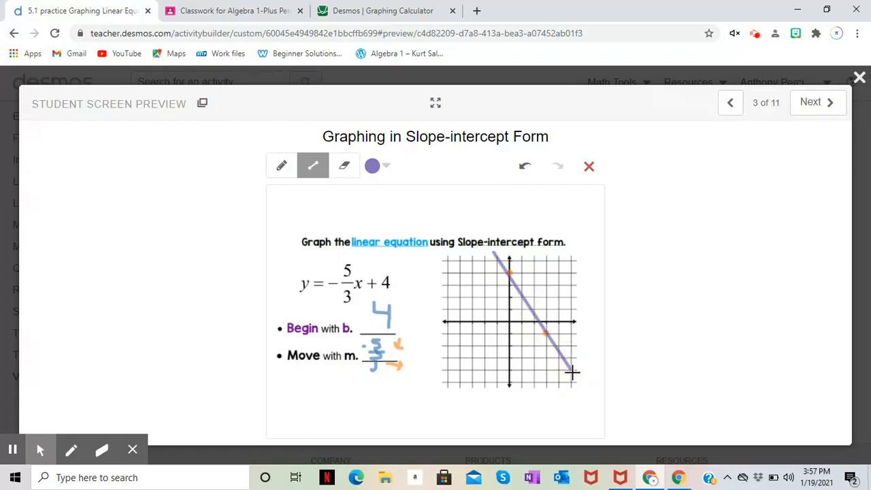
{"action": "left_click", "coordinate": [284, 165]}
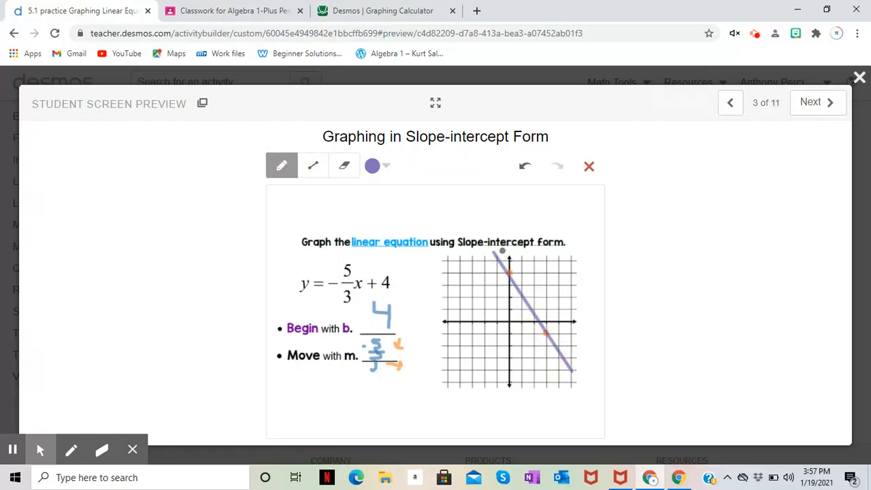
{"action": "mouse_move", "coordinate": [487, 267]}
{"action": "left_mouse_down"}
{"action": "mouse_move", "coordinate": [502, 253]}
{"action": "mouse_move", "coordinate": [504, 262]}
{"action": "left_mouse_up"}
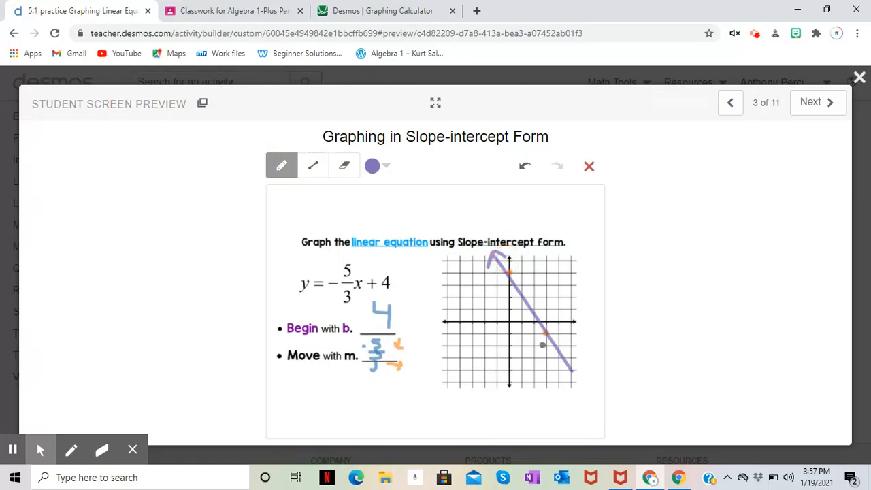
{"action": "left_click_drag", "start_coordinate": [574, 360], "coordinate": [562, 369]}
Step: Delete the previous equation in the Desmos graphing calculator, and look up the equation on the worksheet
{"action": "left_click", "coordinate": [427, 7]}
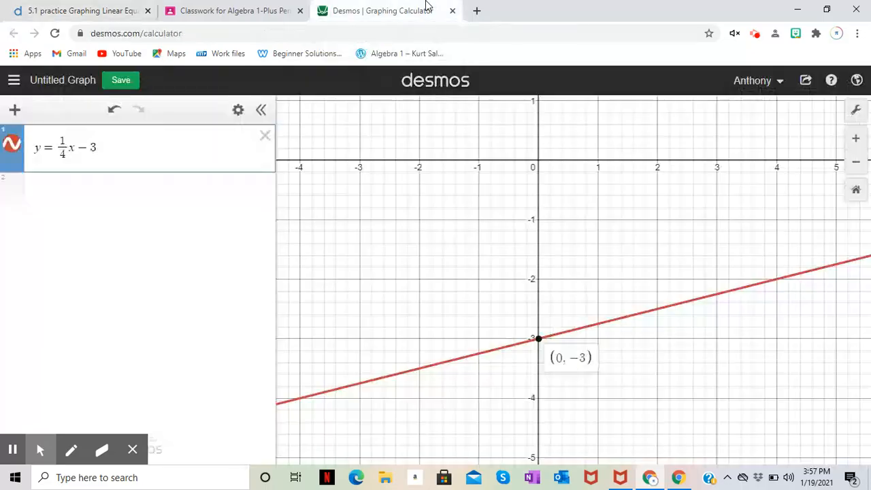
{"action": "left_click", "coordinate": [265, 137]}
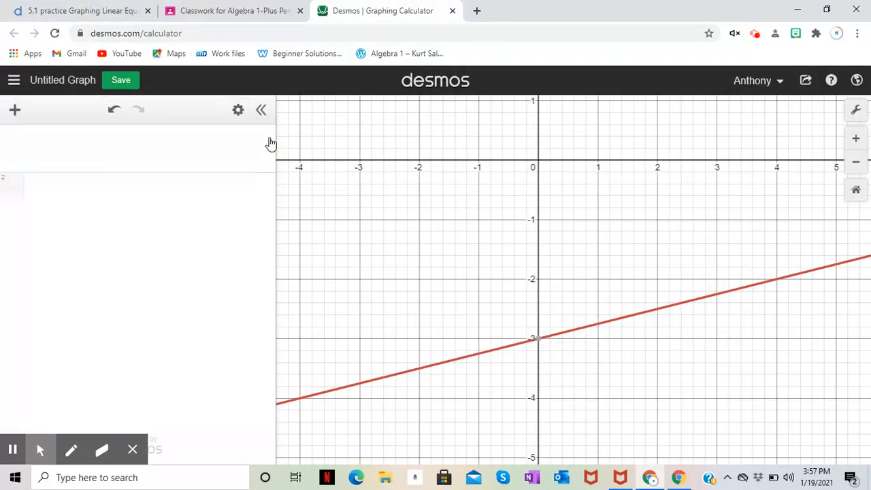
{"action": "left_click", "coordinate": [145, 153]}
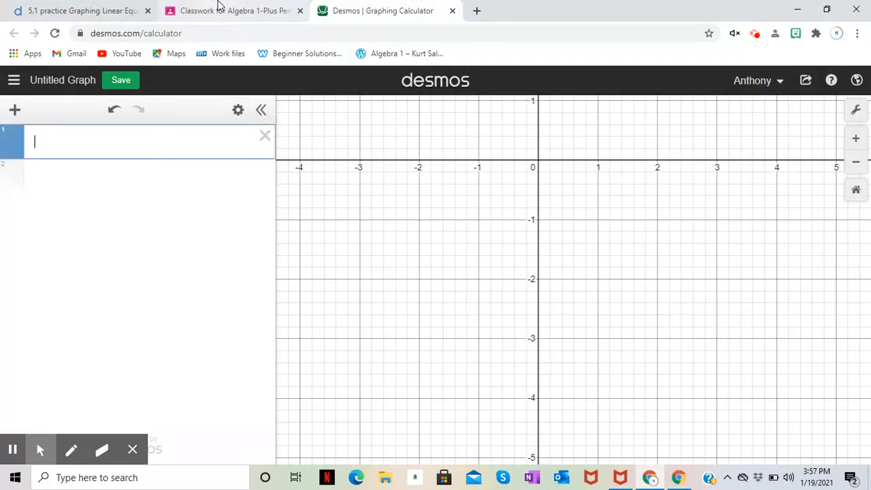
{"action": "left_click", "coordinate": [218, 9]}
{"action": "left_click", "coordinate": [91, 7]}
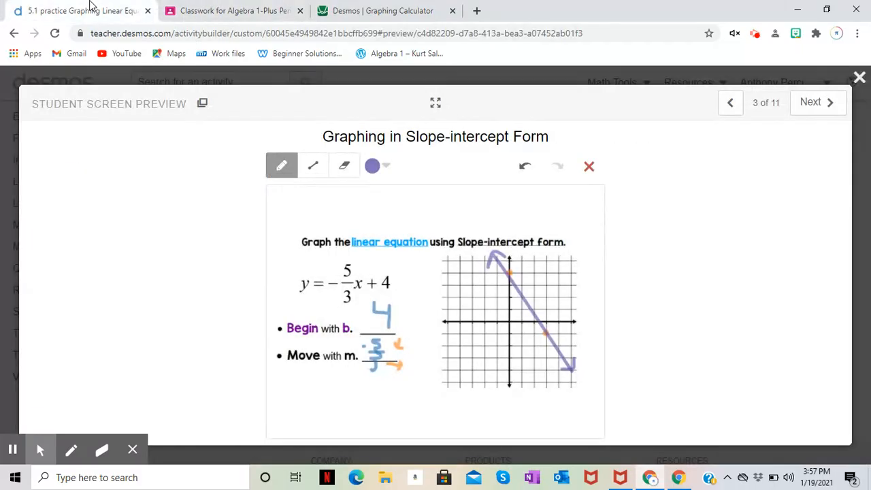
Step: Enter y = −5/3 x as the first expression in the graphing calculator, with x outside the fraction
{"action": "left_click", "coordinate": [374, 11]}
{"action": "type", "text": "y="}
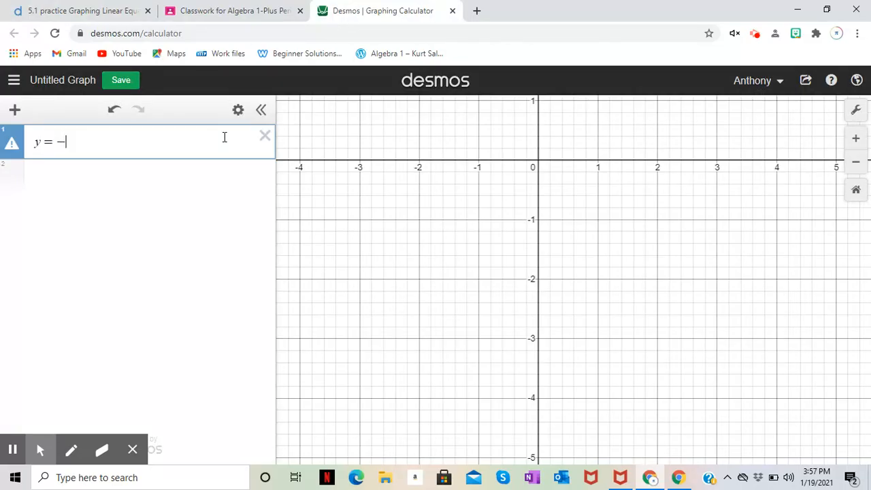
{"action": "type", "text": "-5/3"}
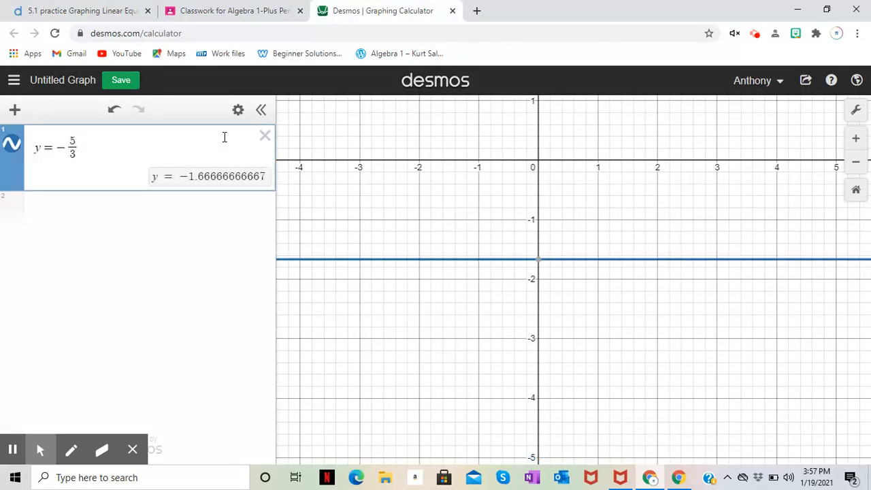
{"action": "key", "text": "Right"}
{"action": "type", "text": "x"}
{"action": "key", "text": "BackSpace"}
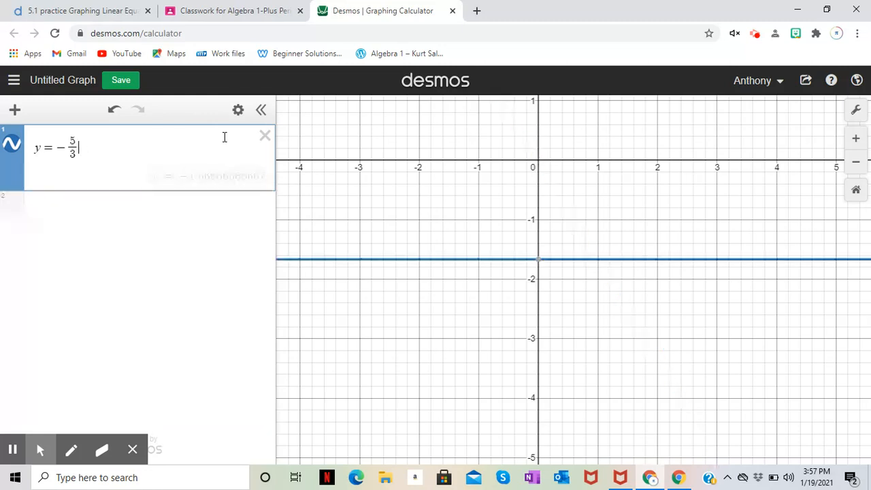
{"action": "key", "text": "Left"}
{"action": "type", "text": "x"}
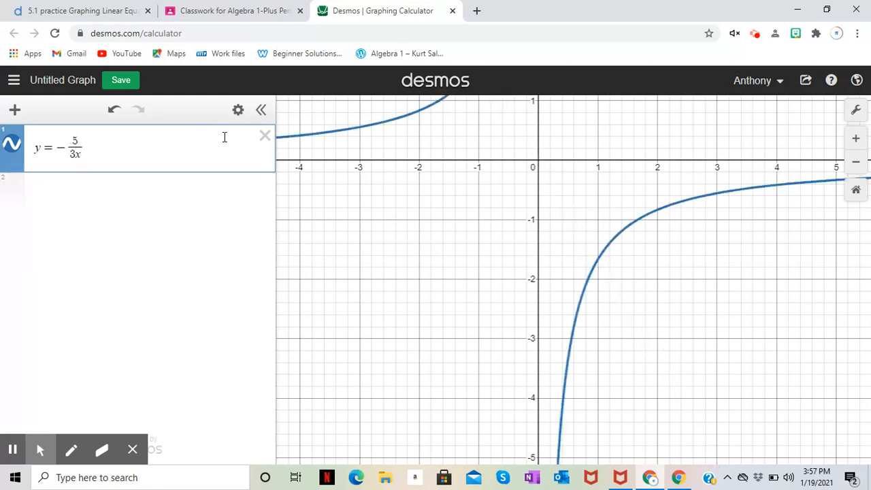
{"action": "key", "text": "BackSpace"}
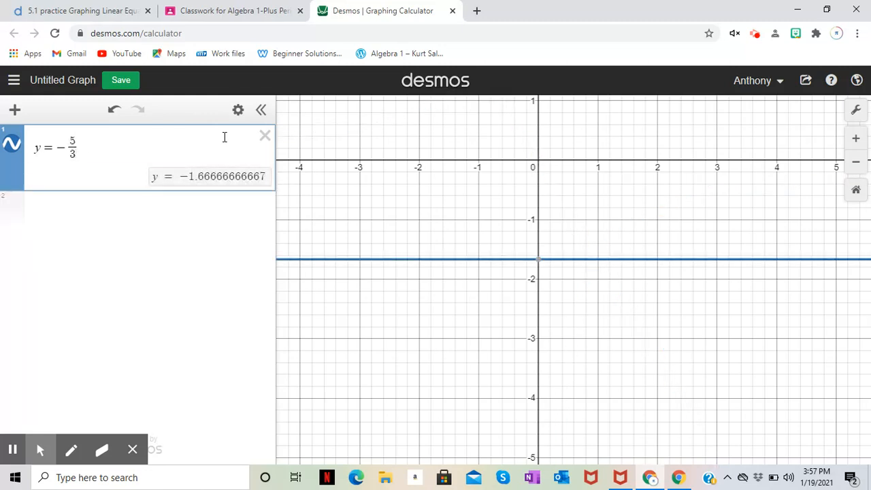
{"action": "key", "text": "Right"}
{"action": "type", "text": "x"}
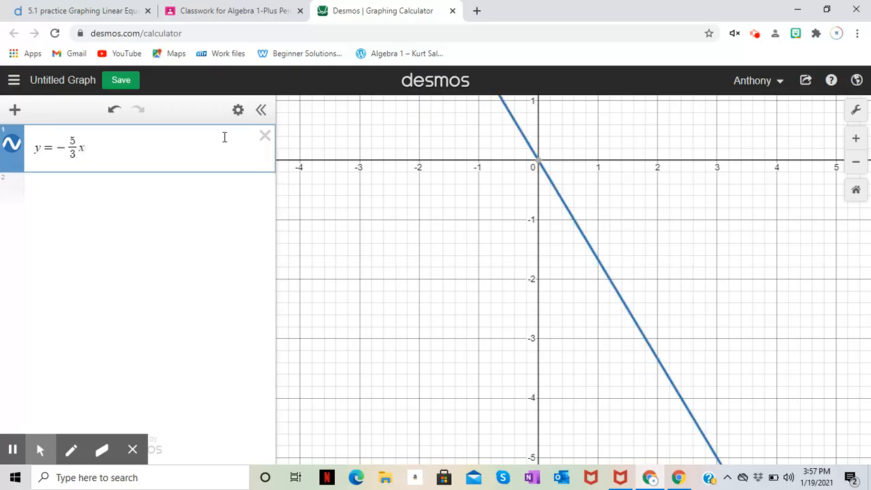
Step: Check the constant term on the worksheet and complete the calculator's equation with + 4
{"action": "type", "text": "-"}
{"action": "left_click", "coordinate": [54, 6]}
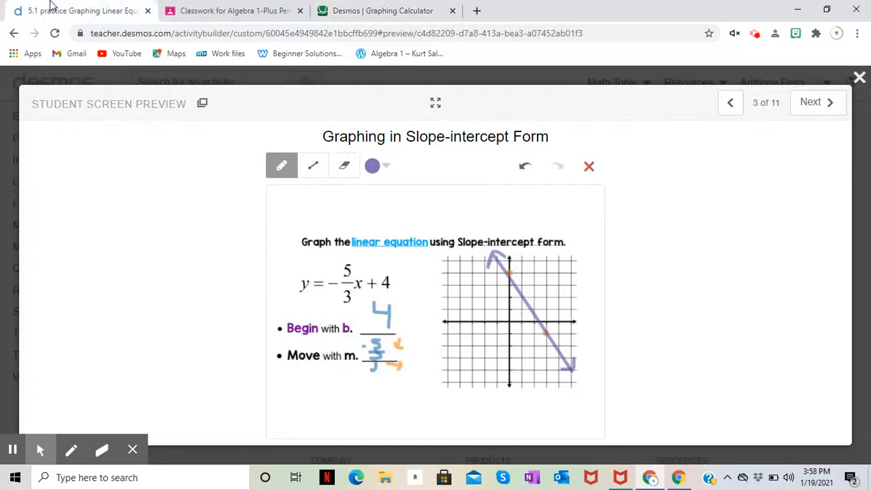
{"action": "left_click", "coordinate": [402, 7]}
{"action": "key", "text": "BackSpace"}
{"action": "type", "text": "+4"}
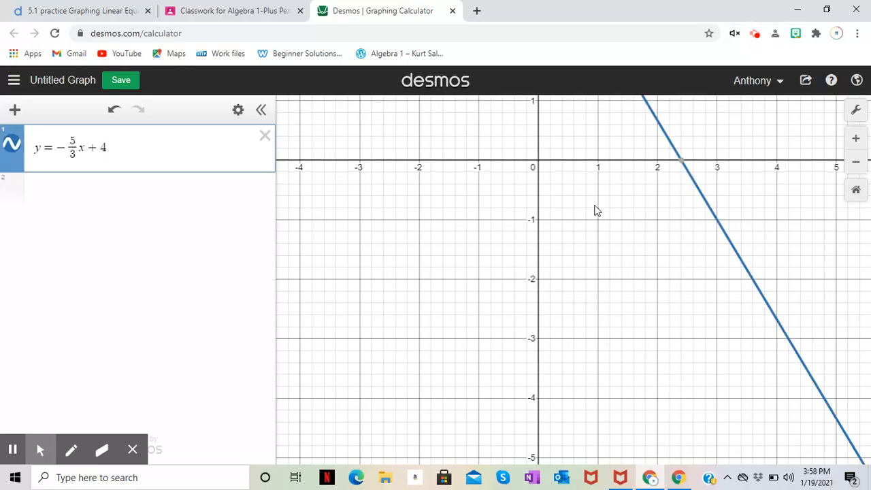
Step: Show the coordinates of the graphed line's y-intercept and compare them with the first point plotted on the worksheet
{"action": "left_click_drag", "start_coordinate": [624, 140], "coordinate": [558, 258]}
{"action": "left_click", "coordinate": [857, 162]}
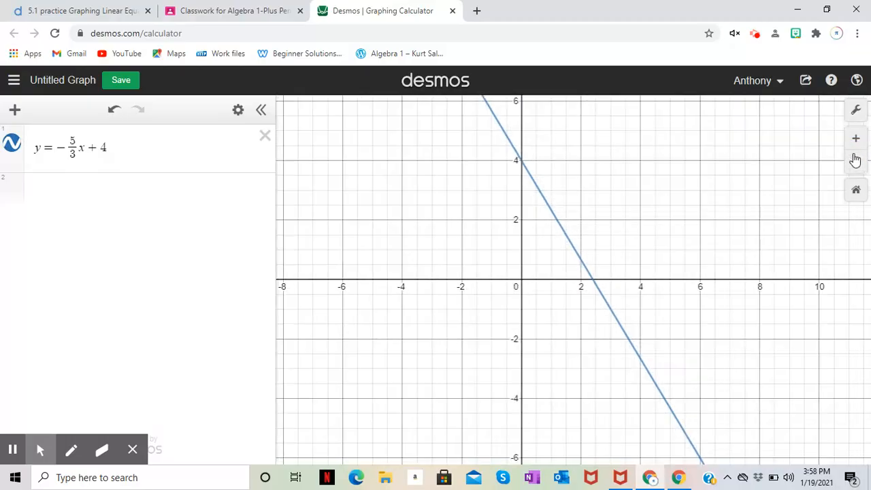
{"action": "left_click_drag", "start_coordinate": [658, 226], "coordinate": [674, 268]}
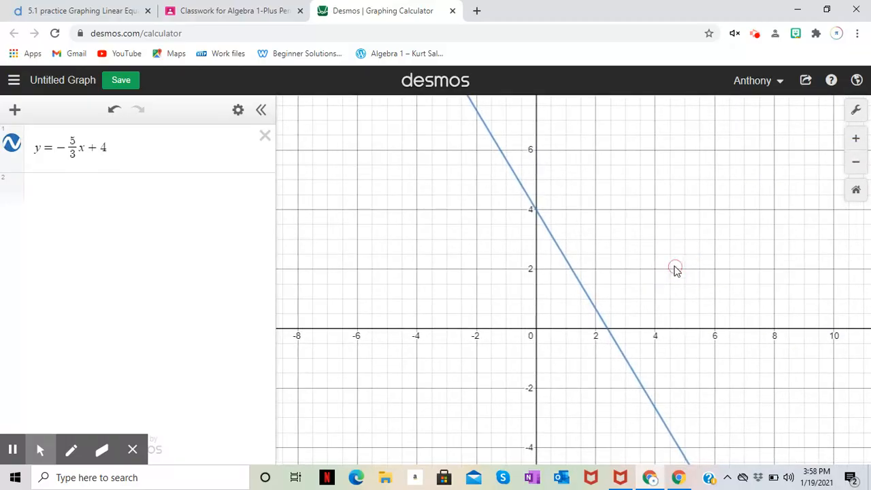
{"action": "left_click", "coordinate": [235, 11]}
{"action": "left_click", "coordinate": [102, 13]}
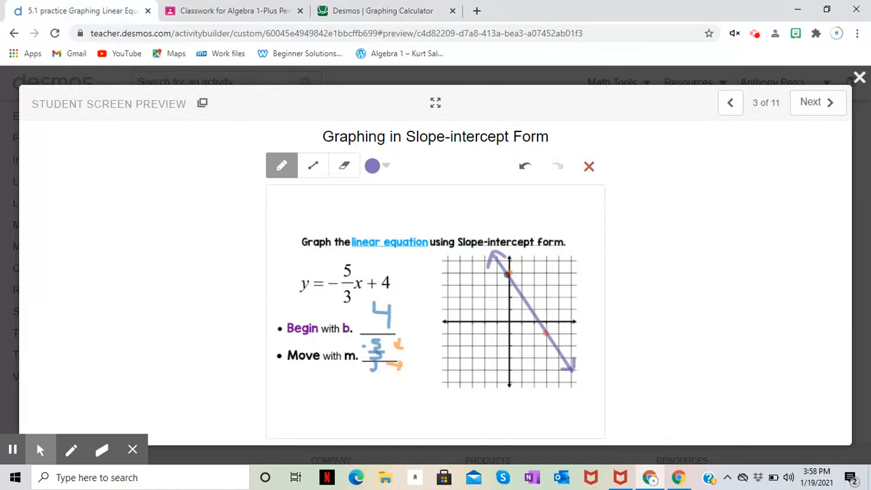
{"action": "left_click", "coordinate": [404, 11]}
{"action": "left_click_drag", "start_coordinate": [545, 225], "coordinate": [535, 211]}
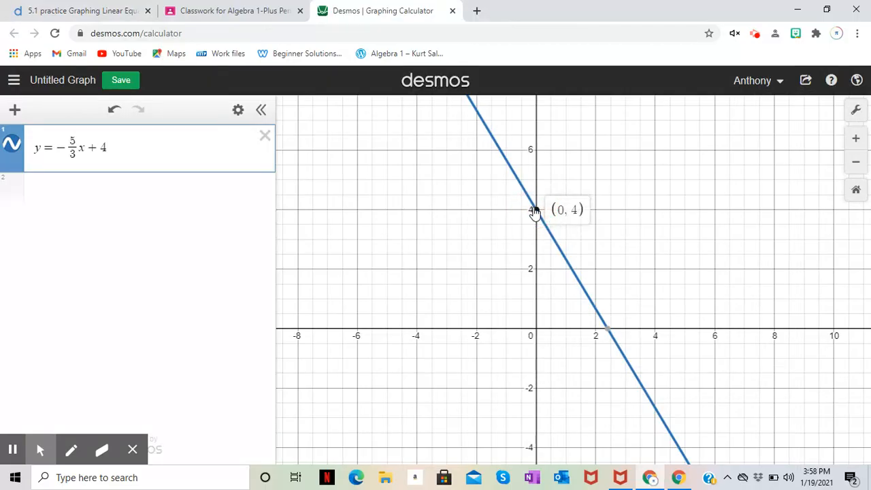
Step: Review the worksheet's second plotted point and trace the graphed line at (3, −1) to check it
{"action": "left_click", "coordinate": [80, 6]}
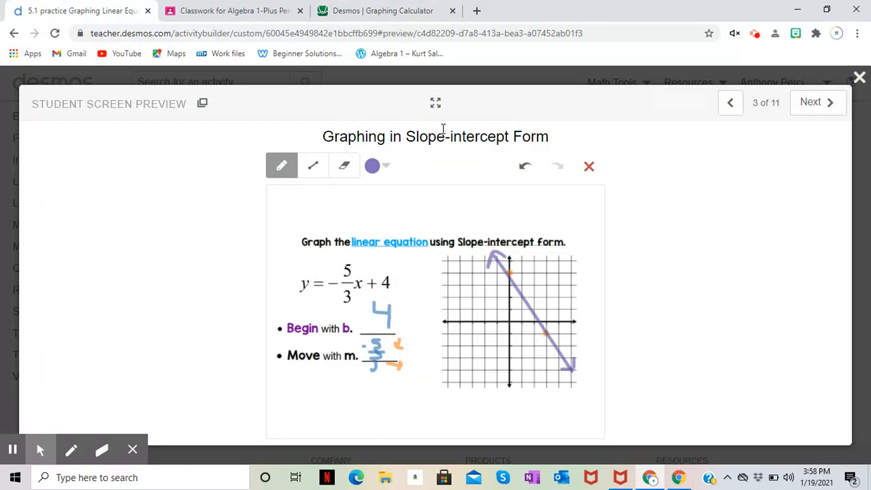
{"action": "left_click", "coordinate": [359, 7]}
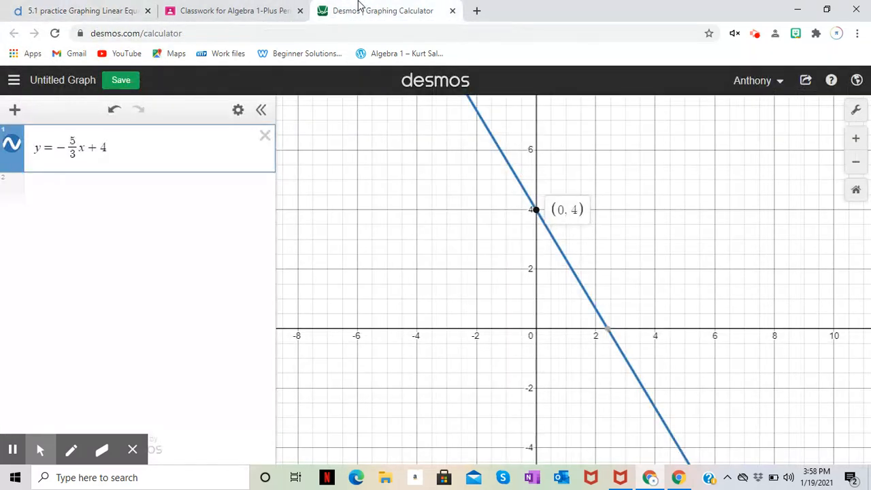
{"action": "mouse_move", "coordinate": [611, 334]}
{"action": "left_click", "coordinate": [626, 360]}
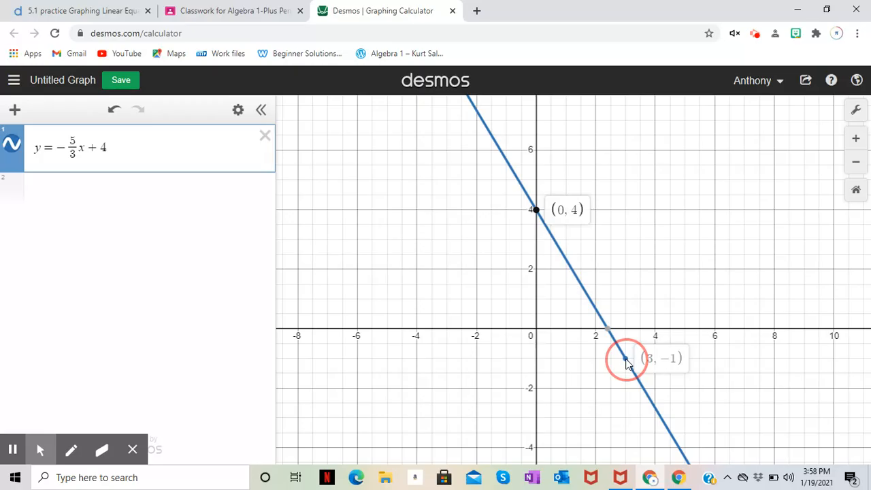
{"action": "left_click_drag", "start_coordinate": [626, 360], "coordinate": [628, 362]}
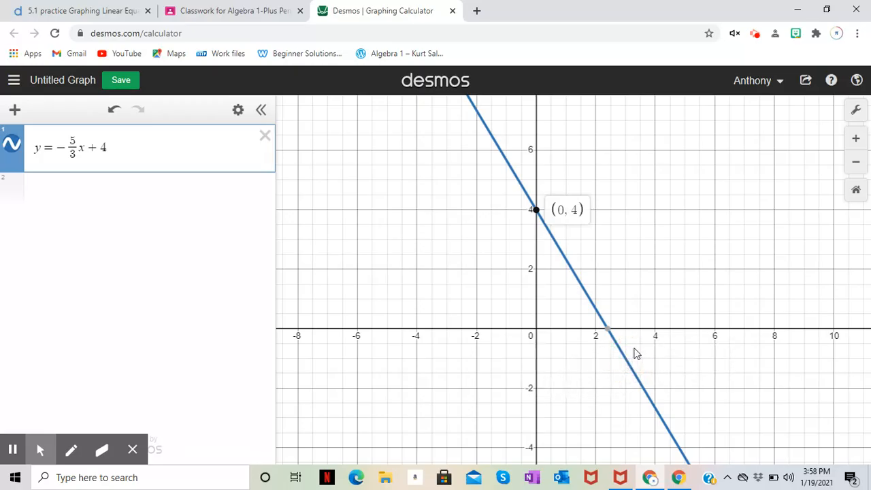
{"action": "left_click", "coordinate": [857, 162]}
{"action": "left_click", "coordinate": [857, 140]}
{"action": "left_click", "coordinate": [857, 142]}
{"action": "left_click_drag", "start_coordinate": [700, 205], "coordinate": [733, 235]}
{"action": "left_click", "coordinate": [855, 166]}
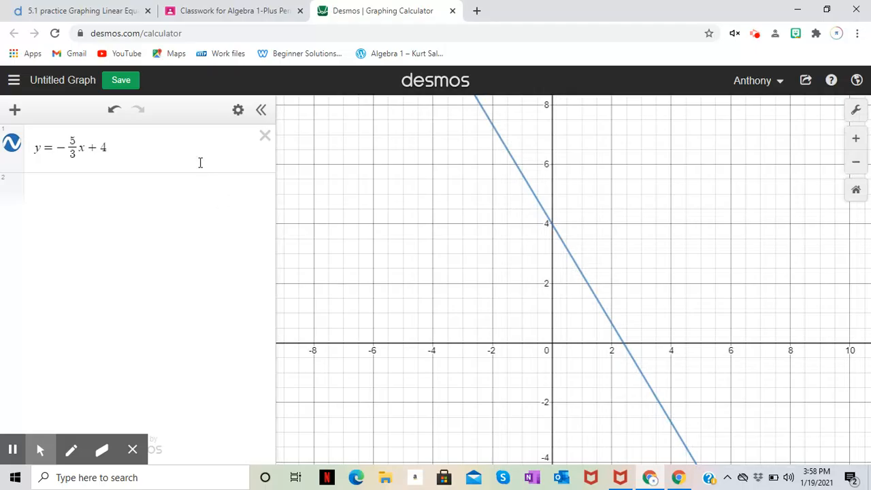
Step: Return to the worksheet on screen 3 of the Desmos activity and open the screen recorder's controls
{"action": "left_click", "coordinate": [101, 10]}
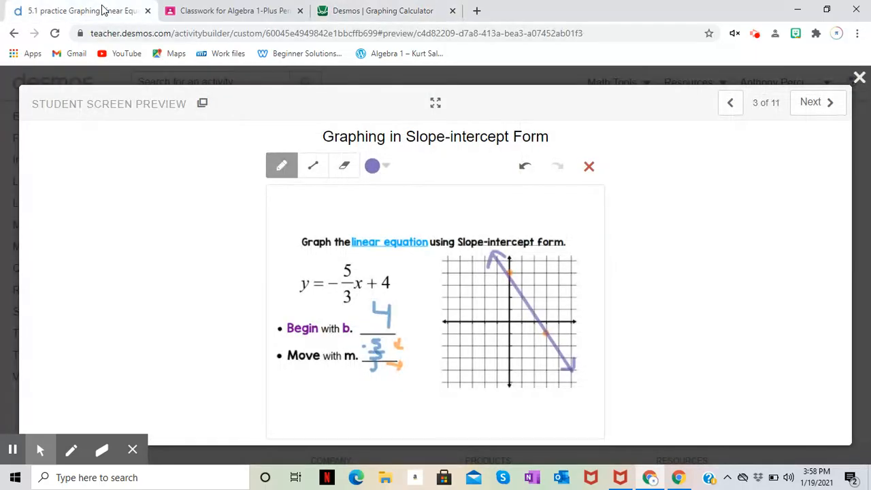
{"action": "left_click", "coordinate": [833, 102]}
{"action": "left_click", "coordinate": [732, 109]}
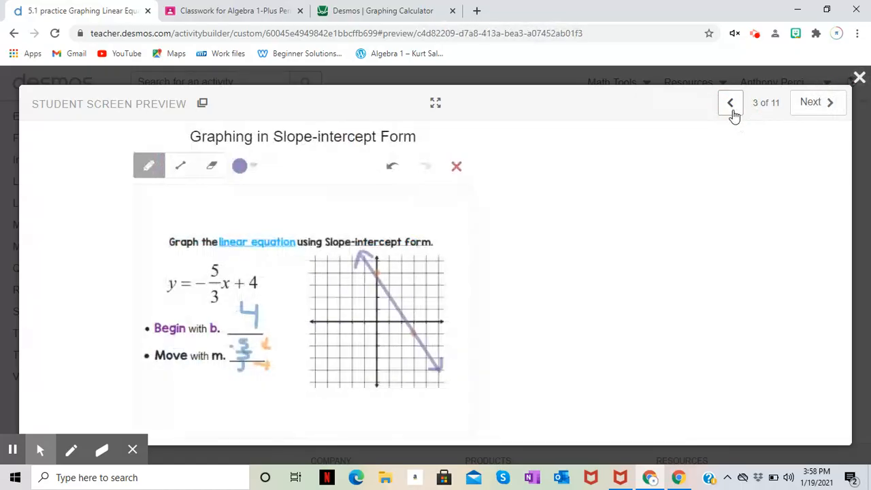
{"action": "left_click", "coordinate": [759, 36]}
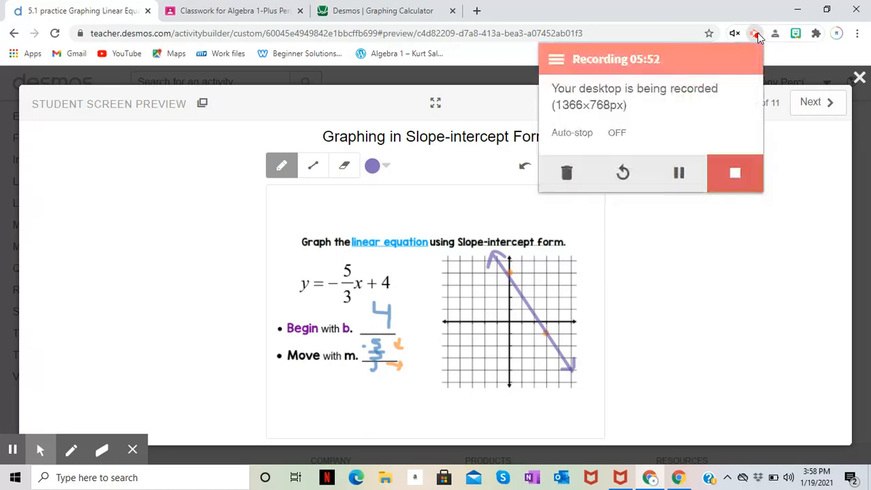